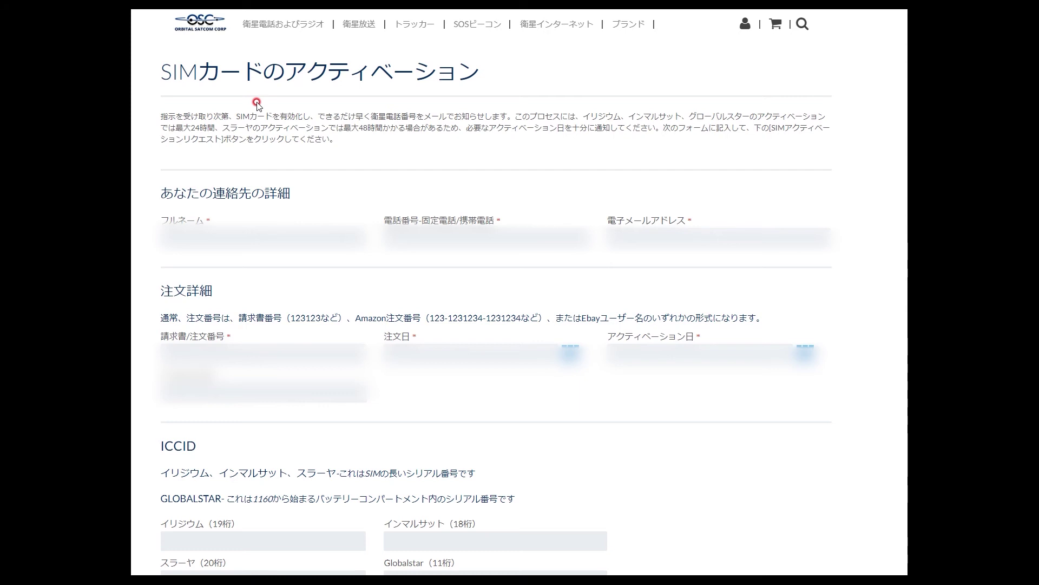
- Enter the customer's full name in the full name field
click(224, 235)
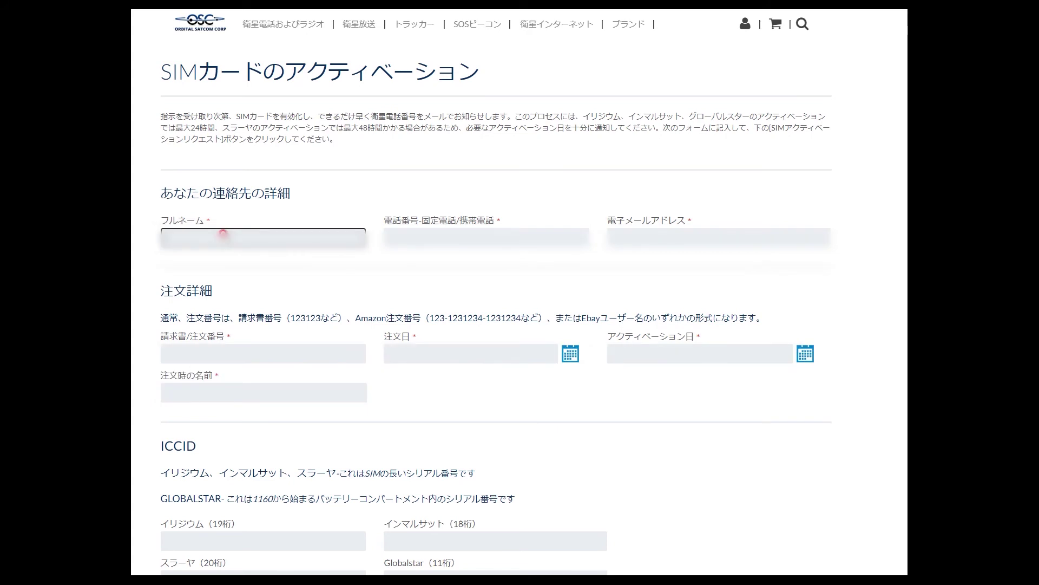
key(Return)
key(Return)
- Fill in the contact's phone number, accepting the saved suggestion
key(Tab)
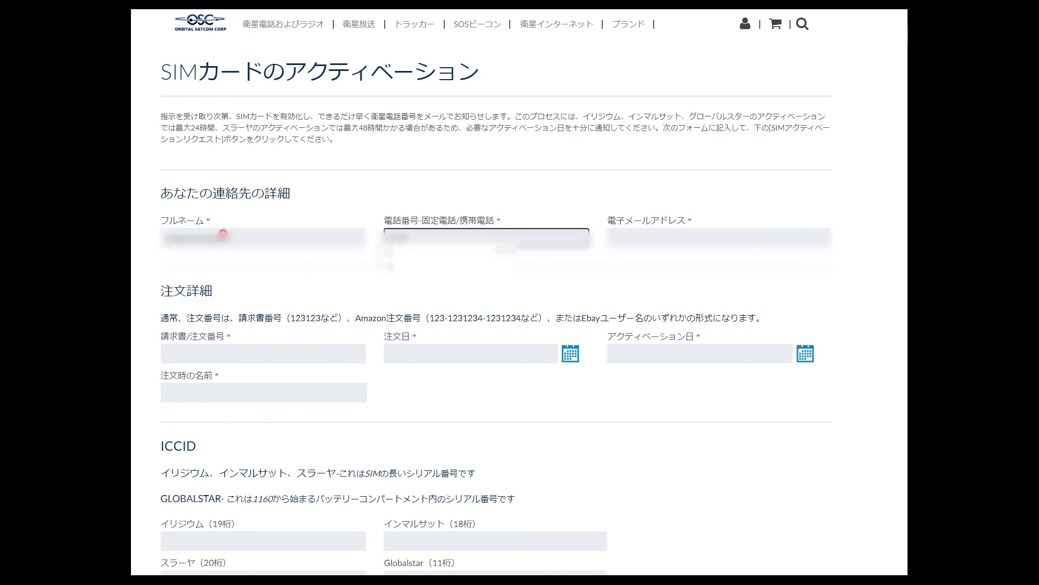
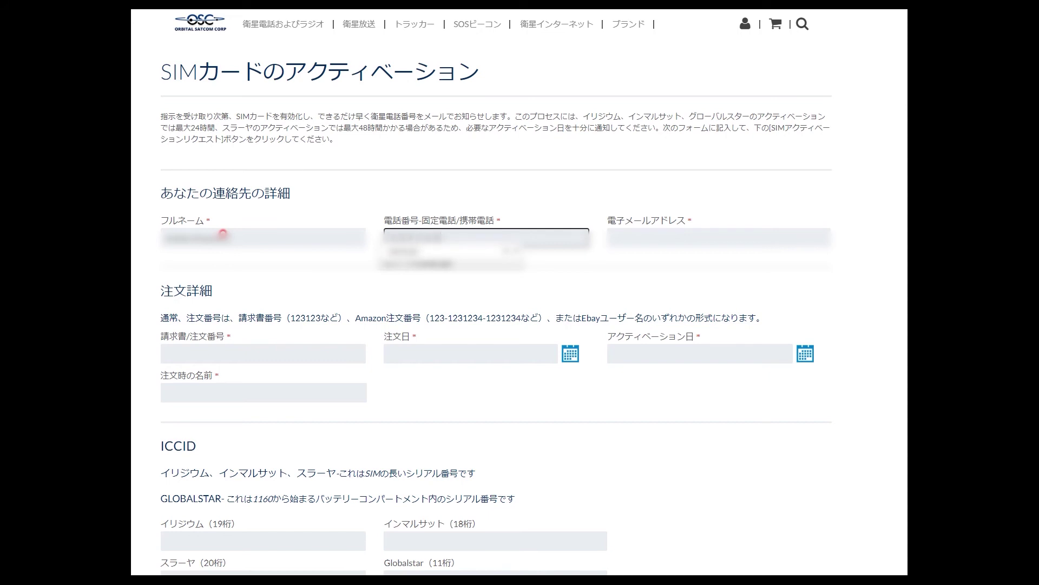
key(Return)
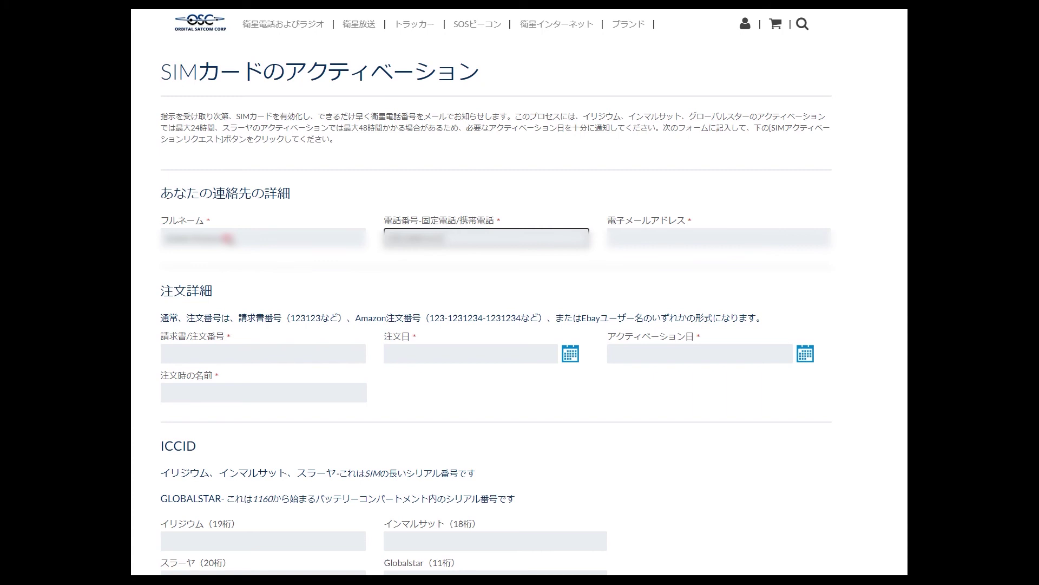
key(Down)
key(Down)
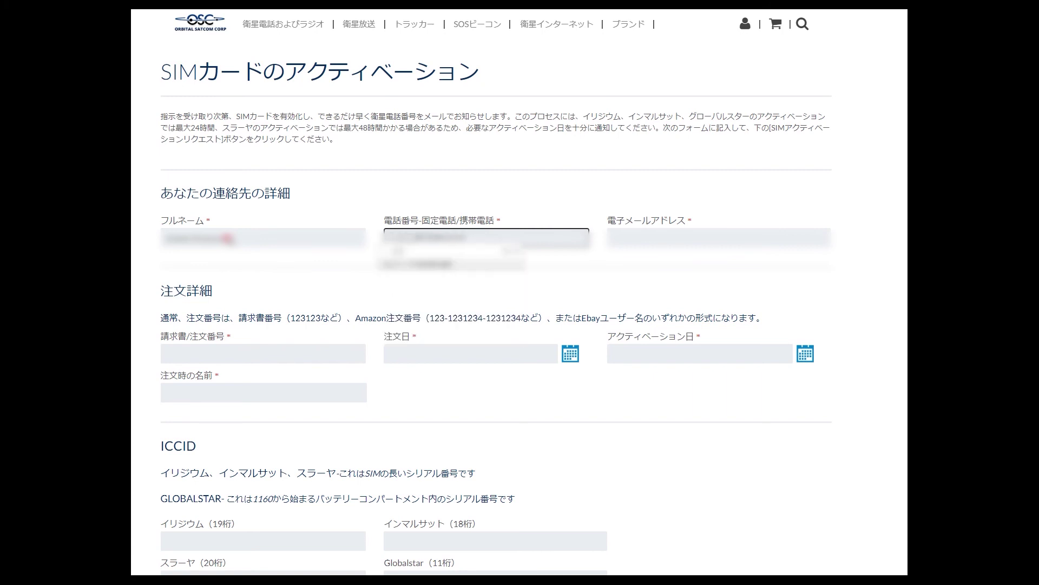
key(Return)
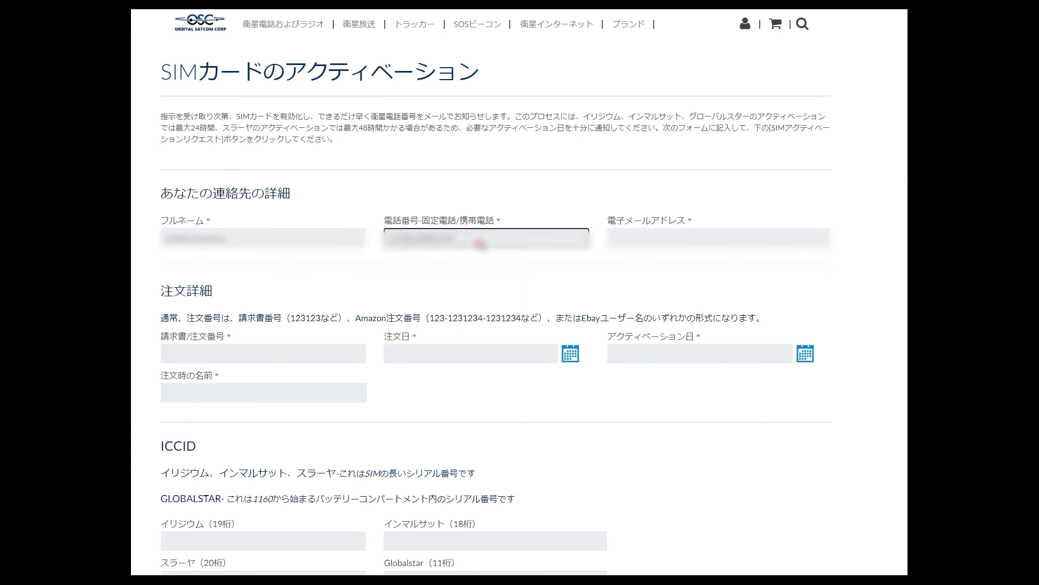
- Fill in the contact's Gmail e-mail address from the autofill suggestion
click(638, 232)
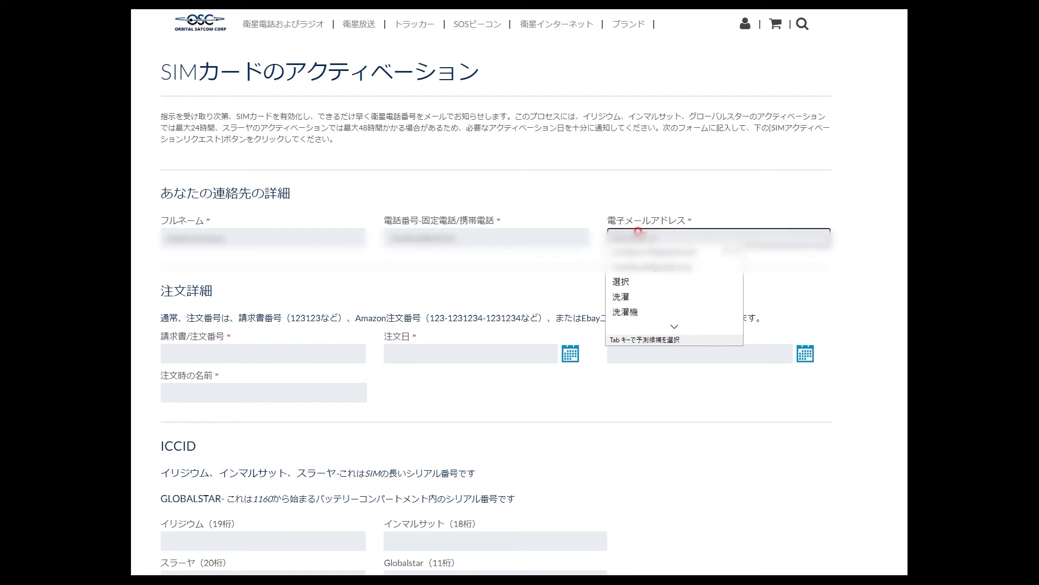
text(@gmail.com)
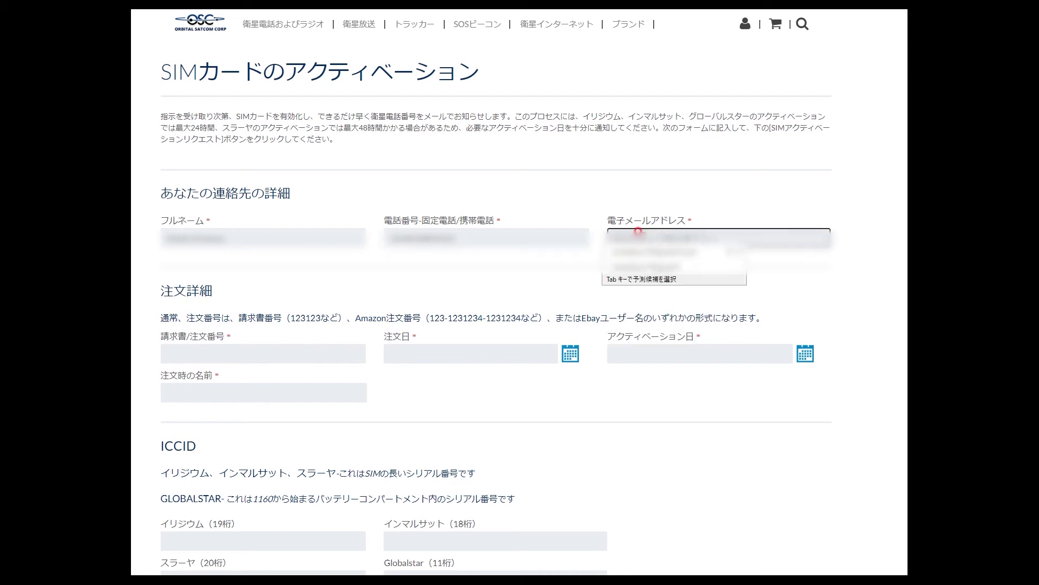
key(Return)
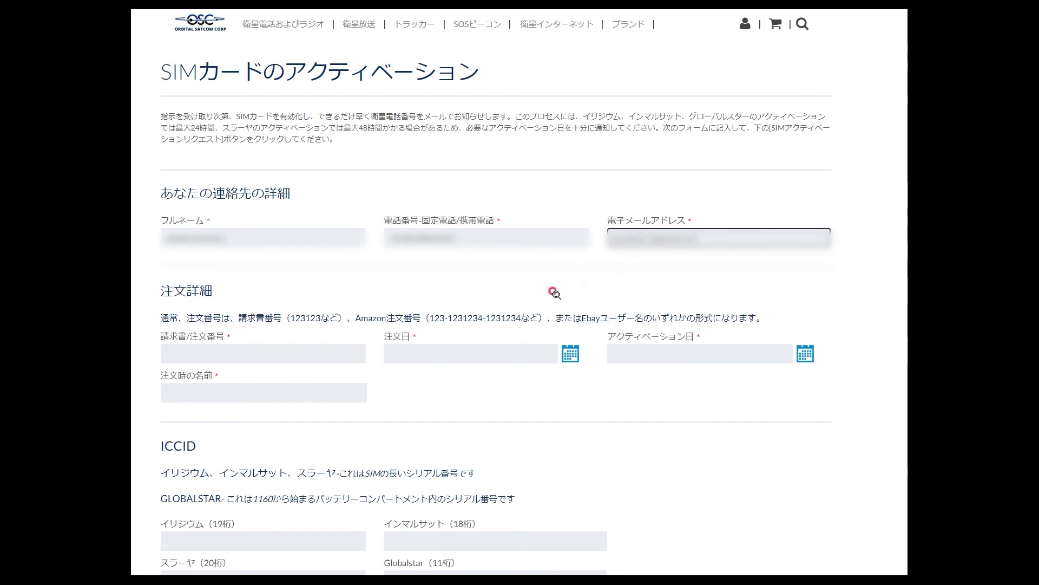
- Paste the order number and set the order date to 06/07/2020
click(266, 349)
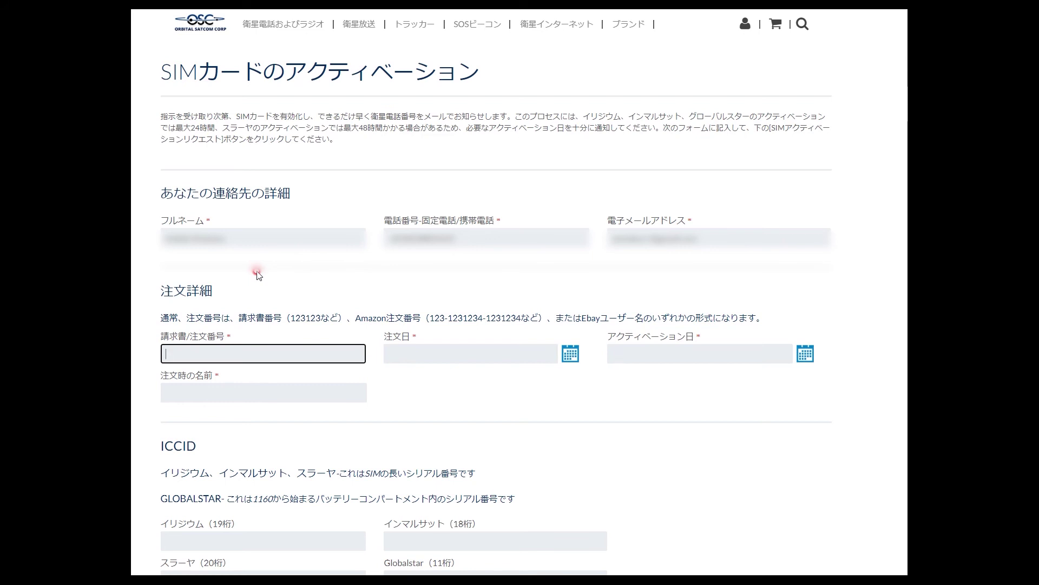
key(ctrl+v)
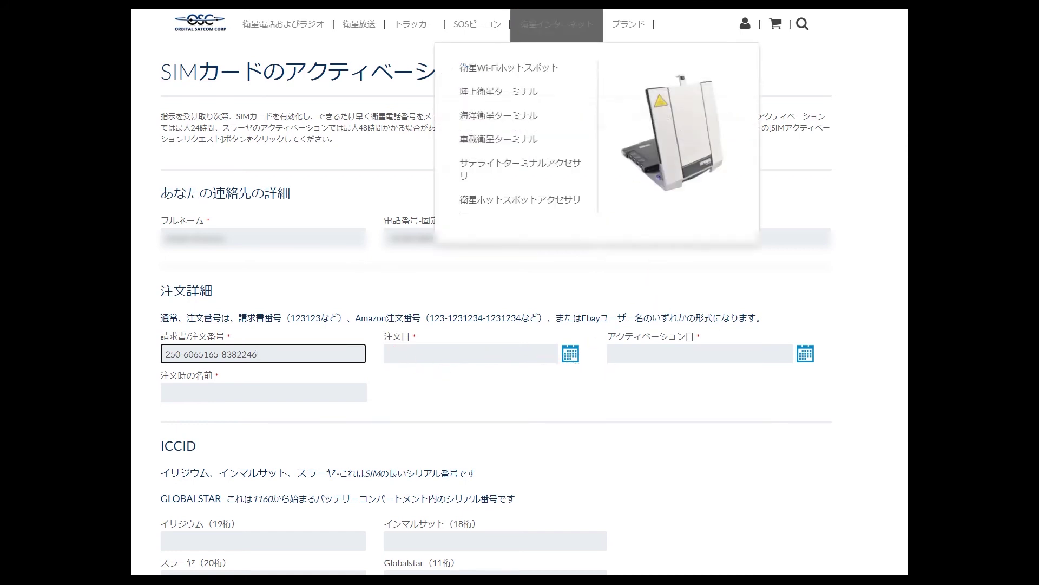
click(569, 357)
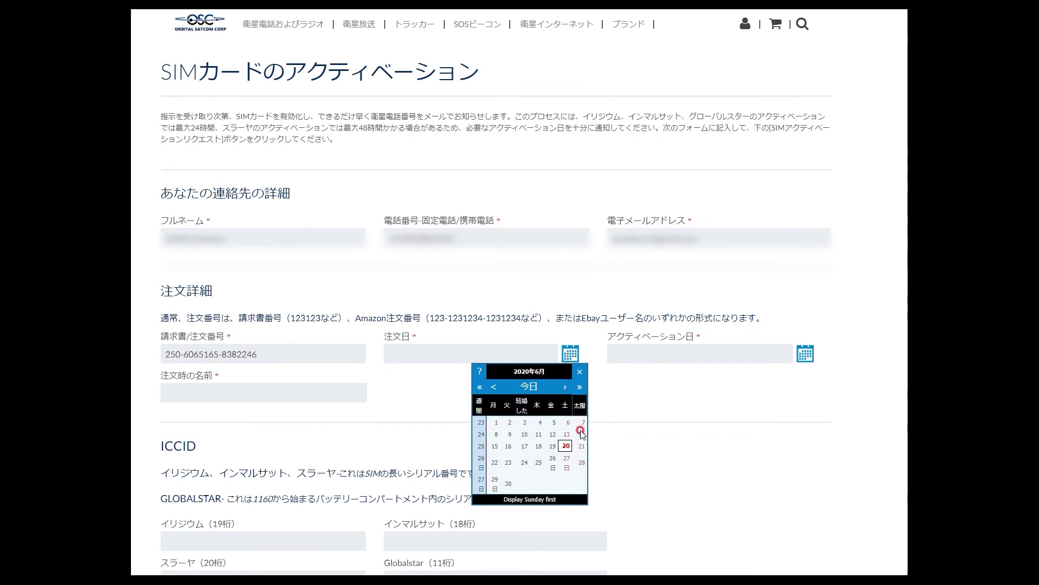
click(583, 422)
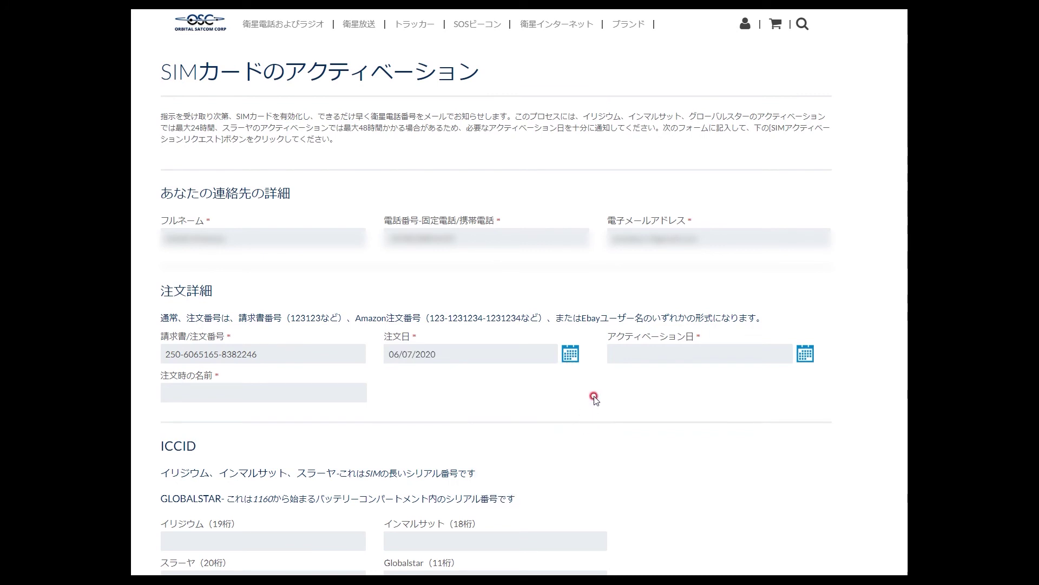
- Open the activation date calendar and adjust its view
click(804, 355)
click(803, 433)
click(730, 462)
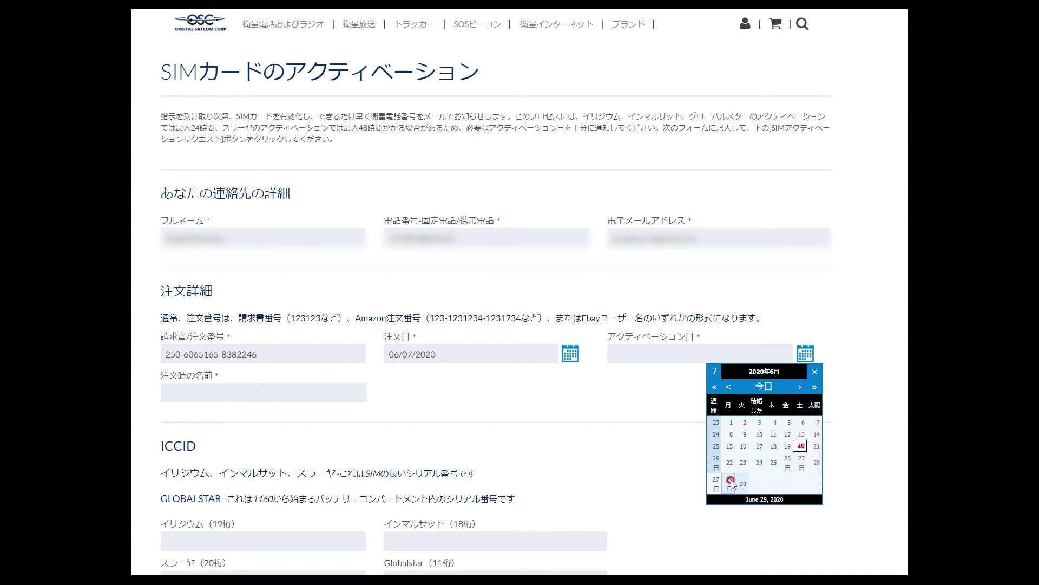
- Pick June 20, 2020 in the アクティベーション日 calendar so the activation date reads 06/20/2020
click(757, 410)
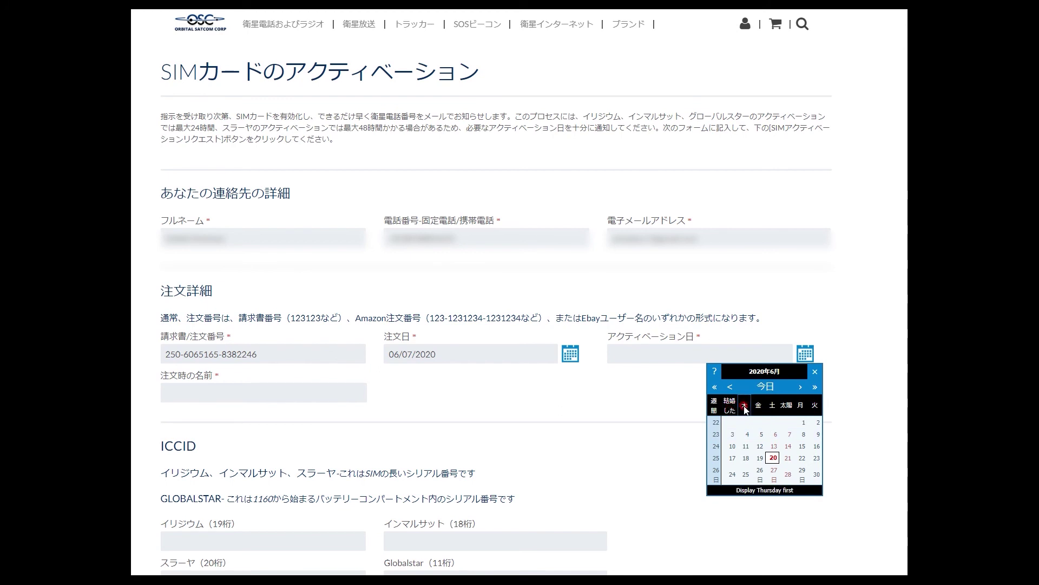
click(715, 405)
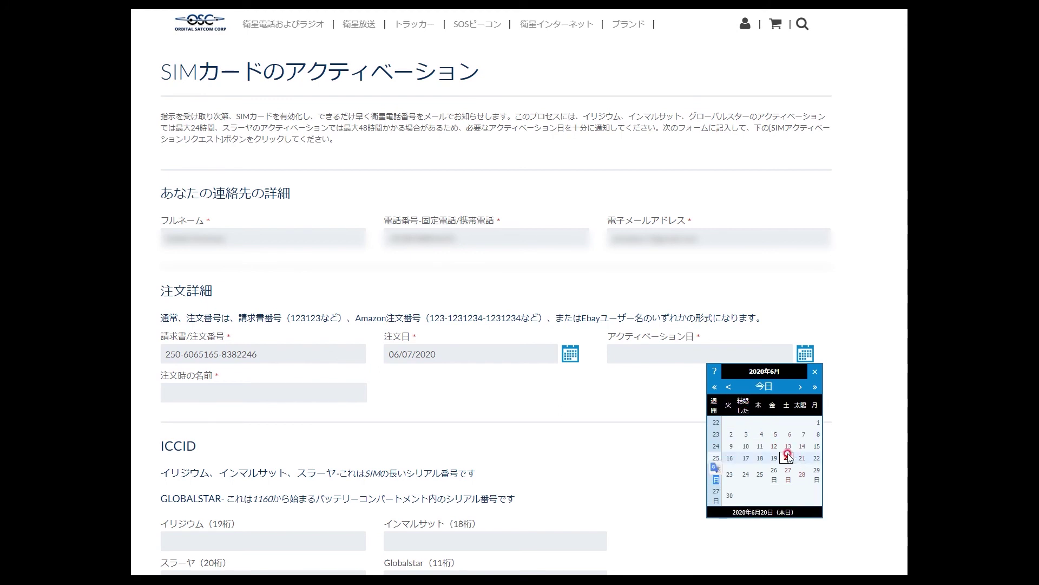
click(788, 457)
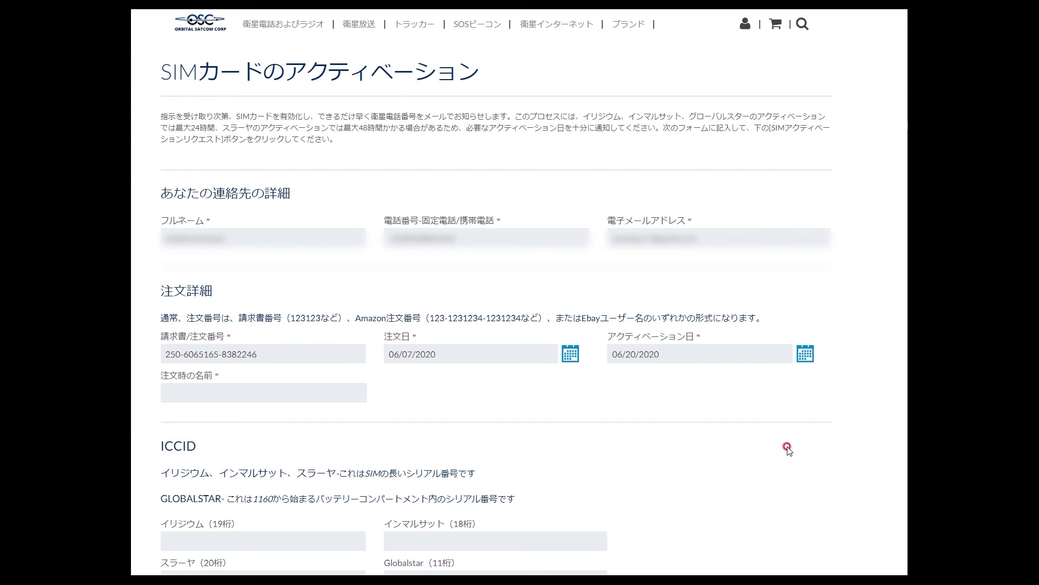
click(802, 357)
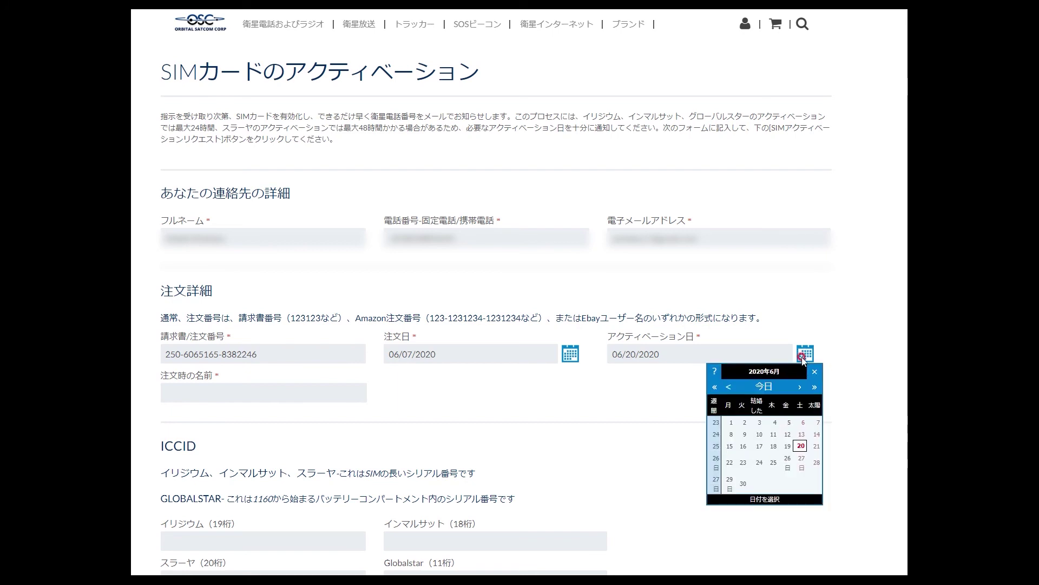
click(815, 447)
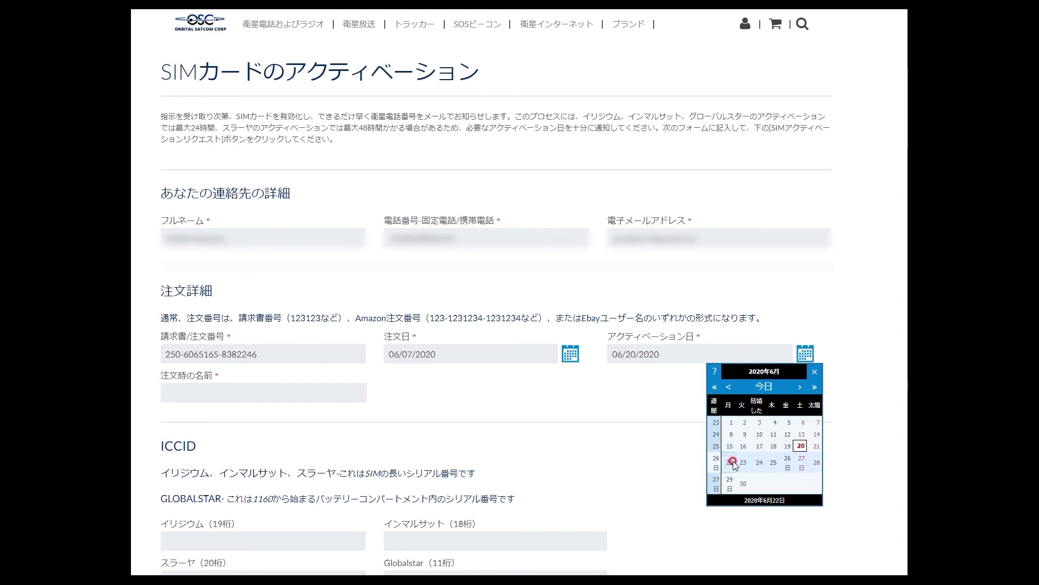
click(802, 446)
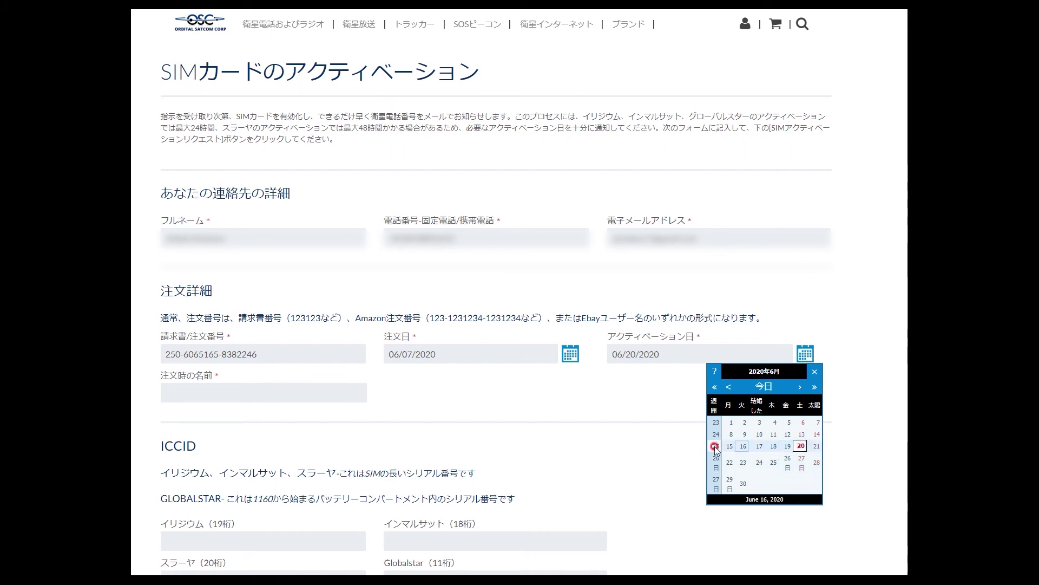
click(760, 446)
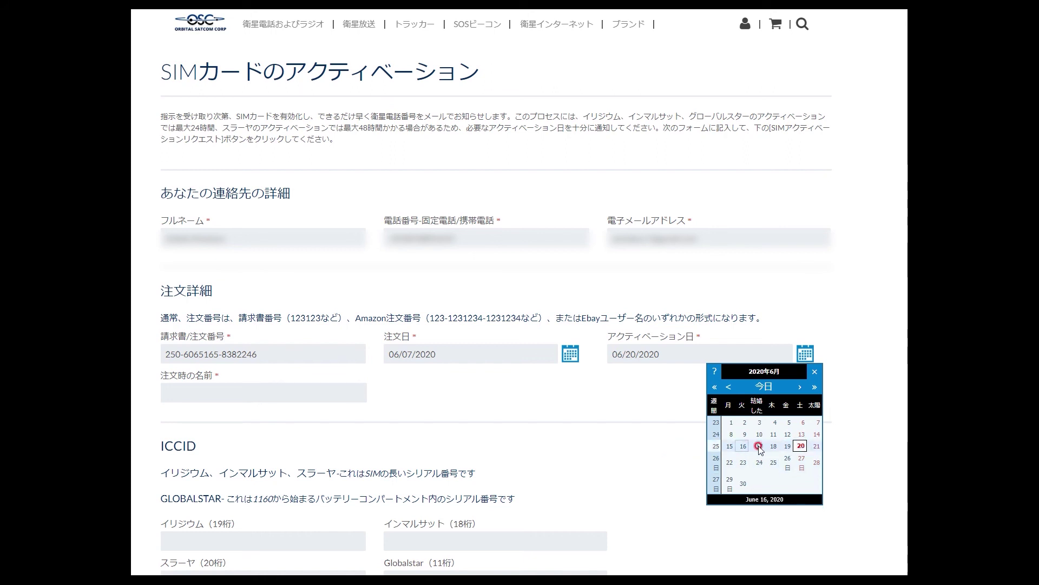
click(797, 446)
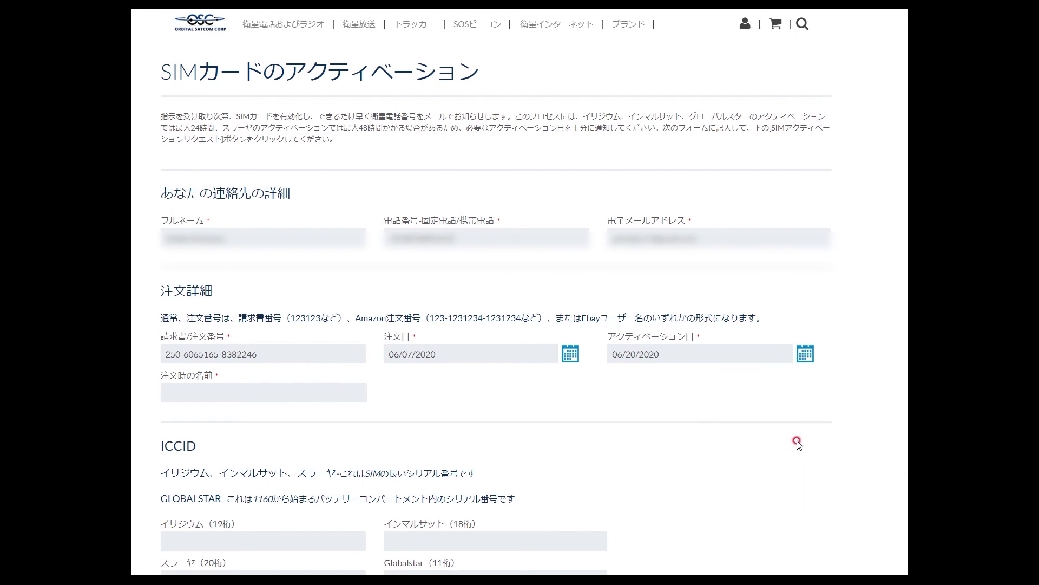
click(185, 392)
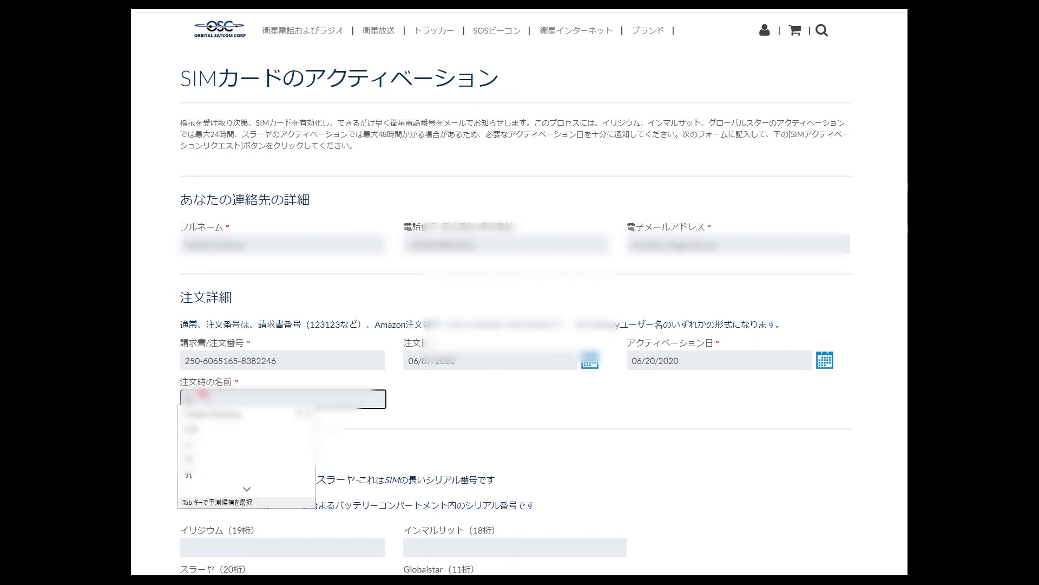
- Fill 注文時の名前 with the suggested autofill name
key(Down)
key(Return)
click(245, 436)
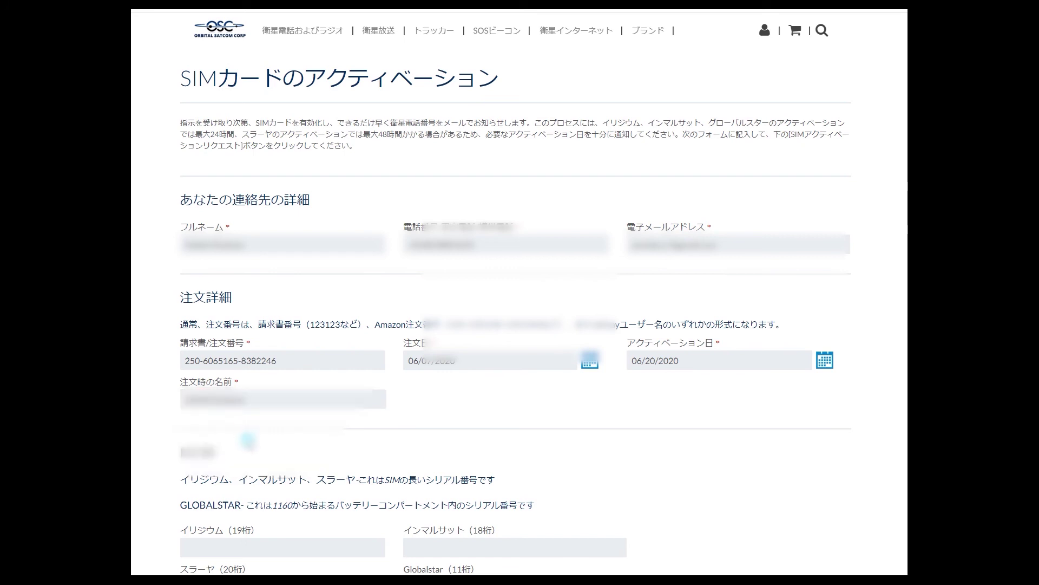
- Type the SIM's 20-digit ICCID into the スラーヤ (20桁) field, correcting mistyped digits
scroll(261, 445, down, 3)
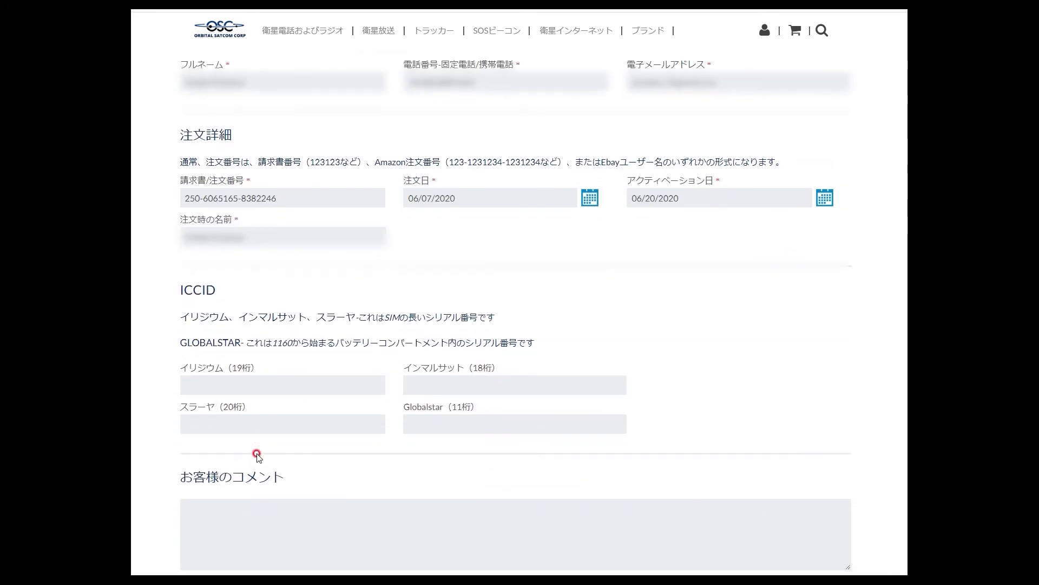
click(252, 423)
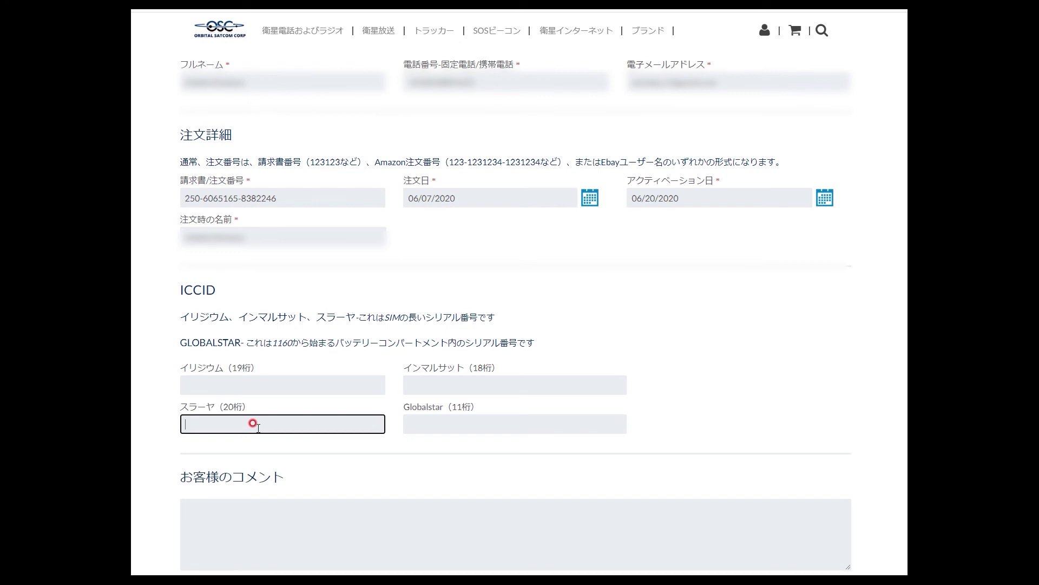
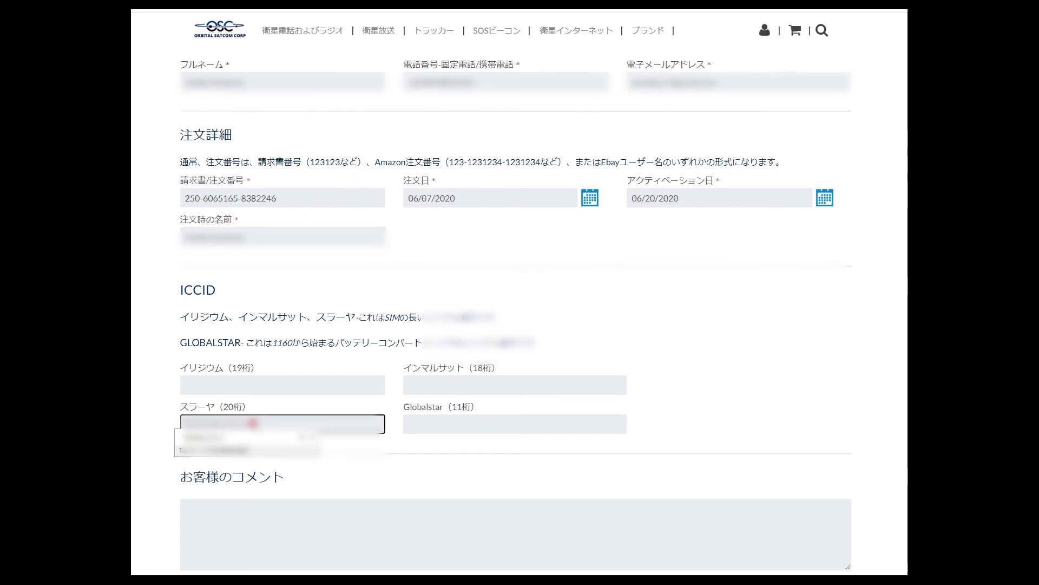
key(Escape)
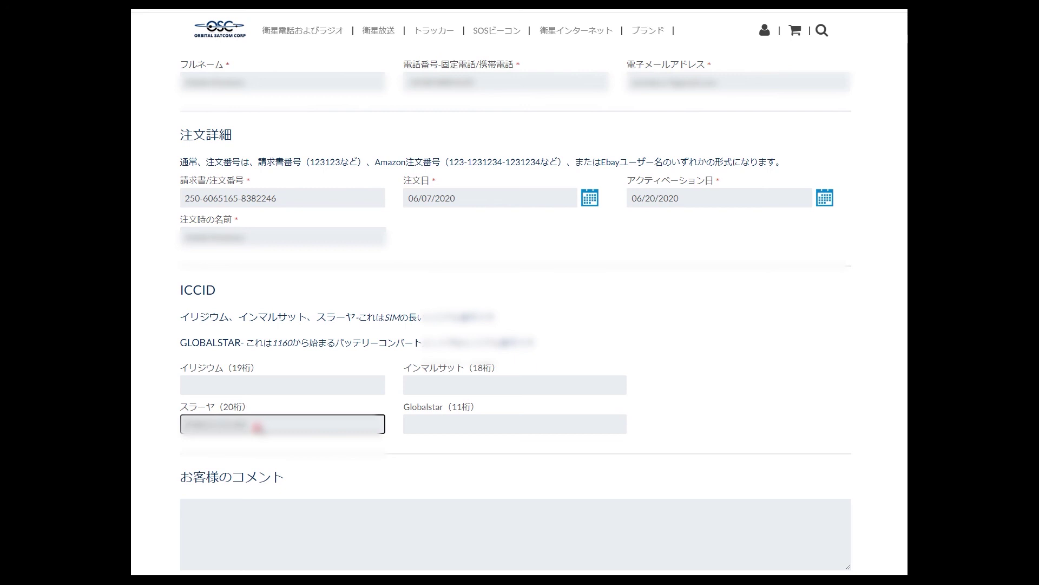
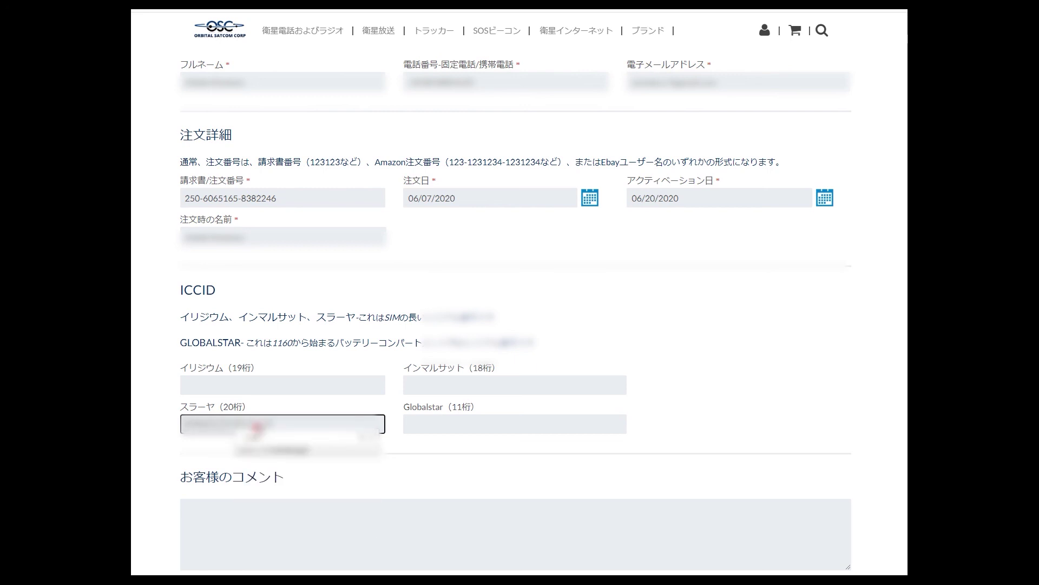
key(Escape)
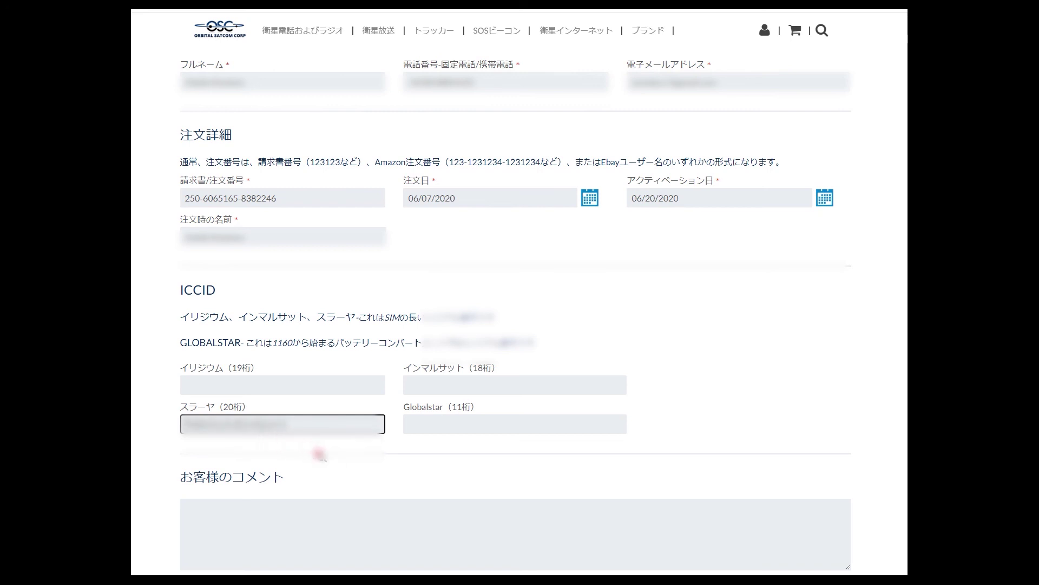
- Submit the form with the アクティベーションリクエストを送信 button below the T&C
click(701, 348)
scroll(691, 348, down, 2)
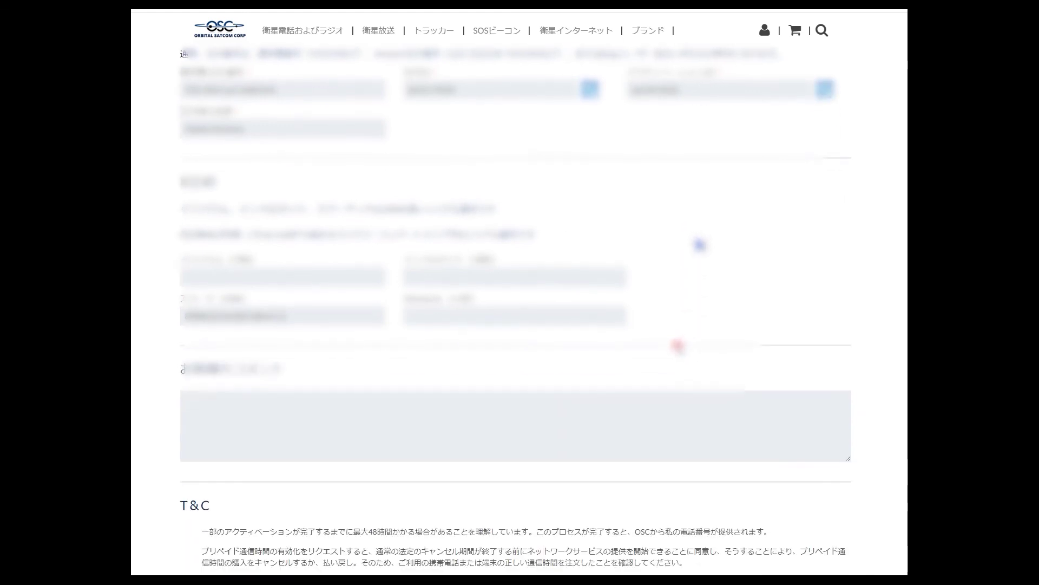
scroll(679, 345, down, 4)
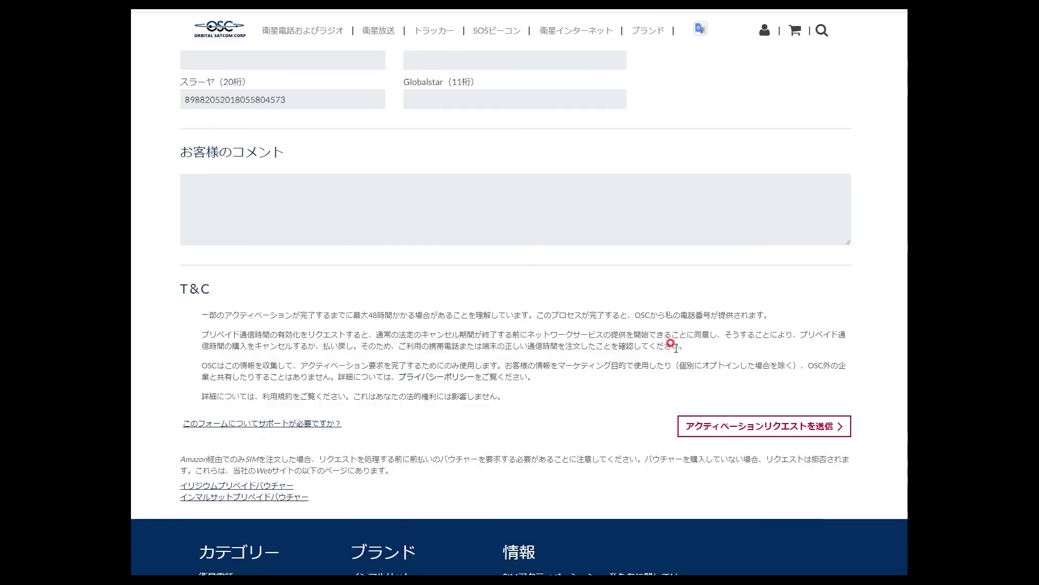
click(751, 426)
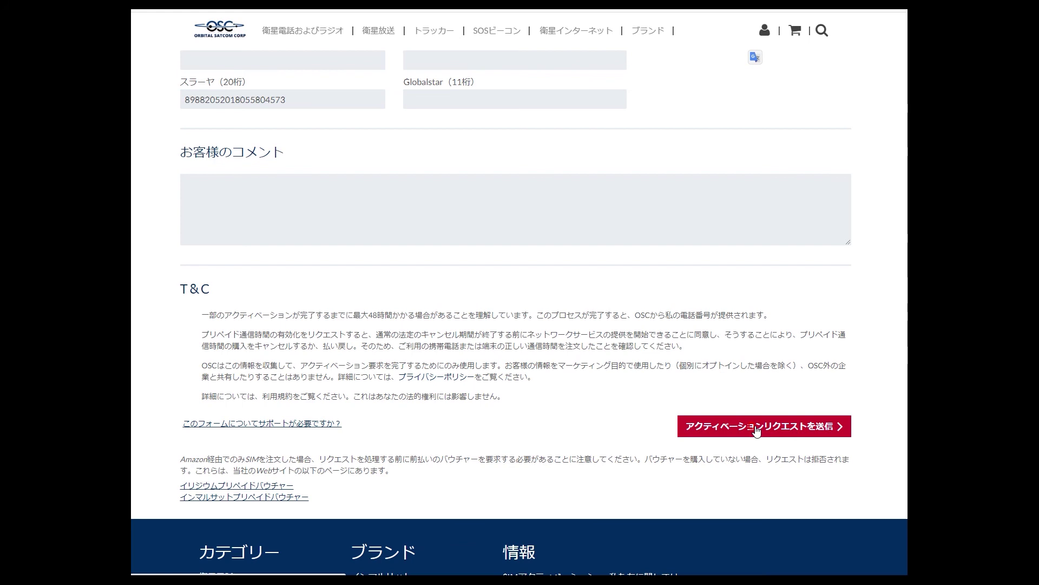
click(604, 361)
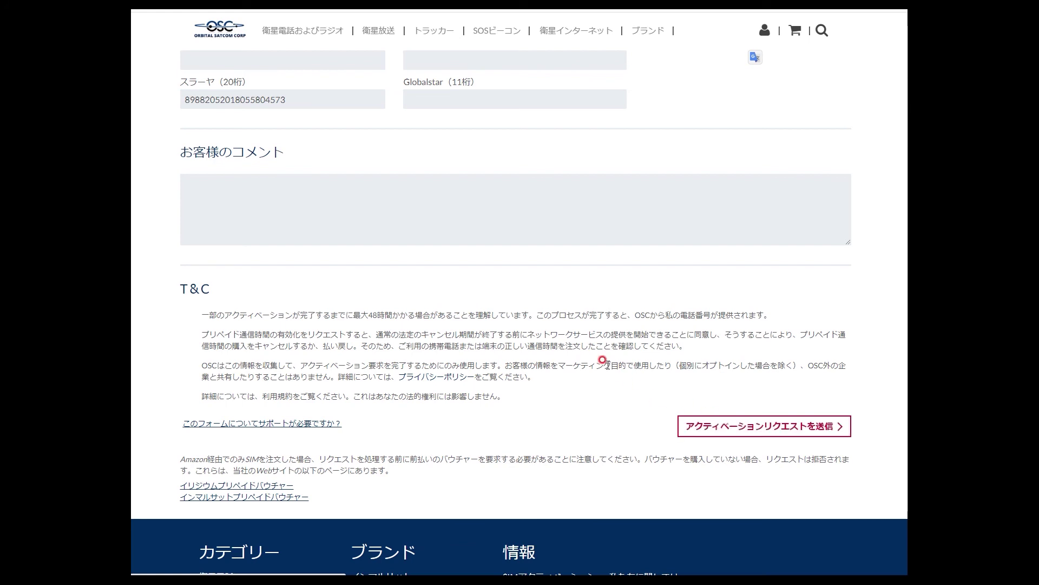